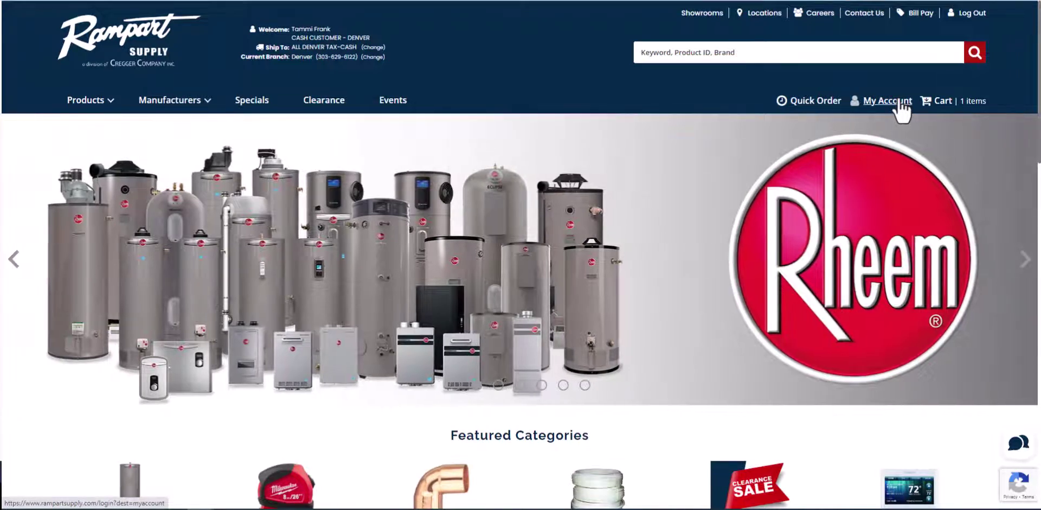
Open the account's Personal Settings and set the ALLTAX ship-to as the default.
left_click(900, 103)
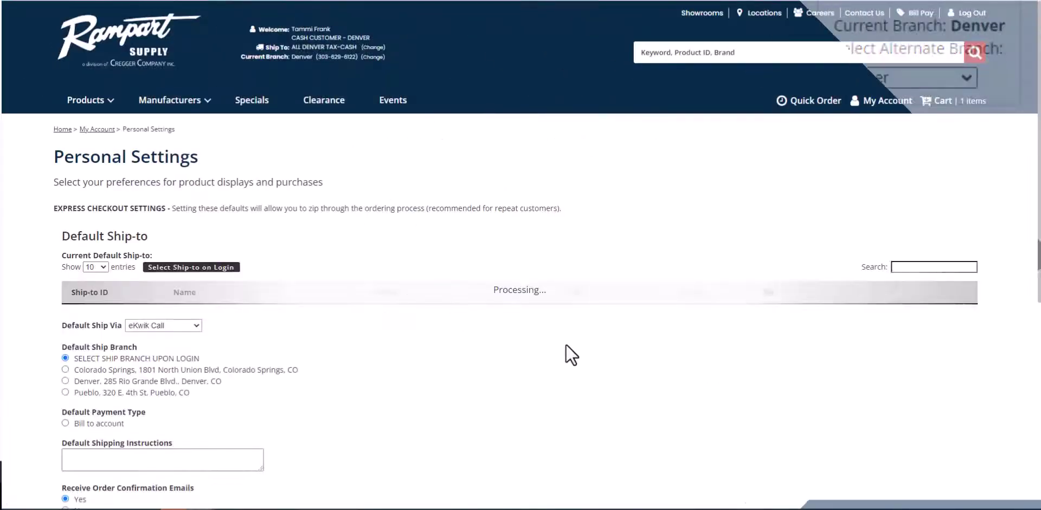
scroll(306, 219, "down", 1)
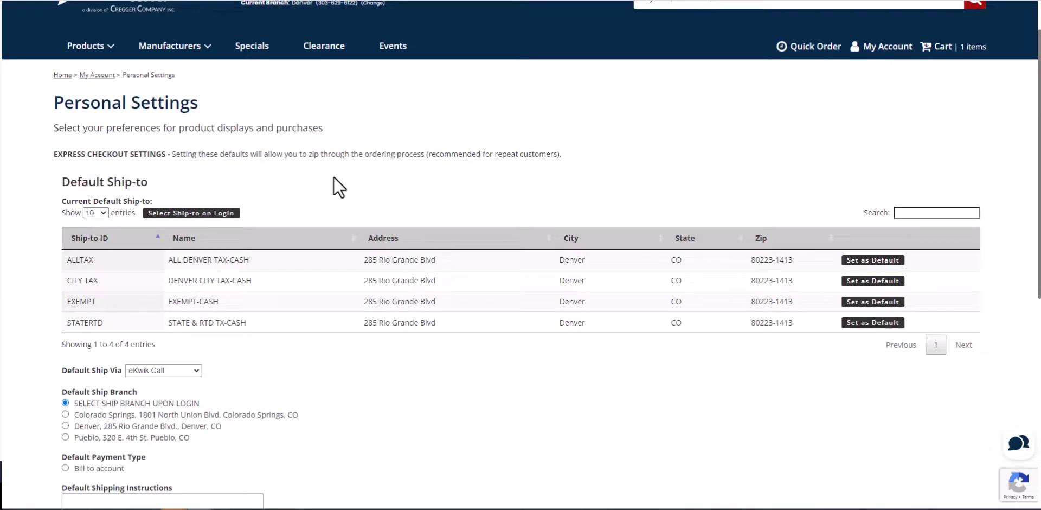
scroll(333, 176, "down", 1)
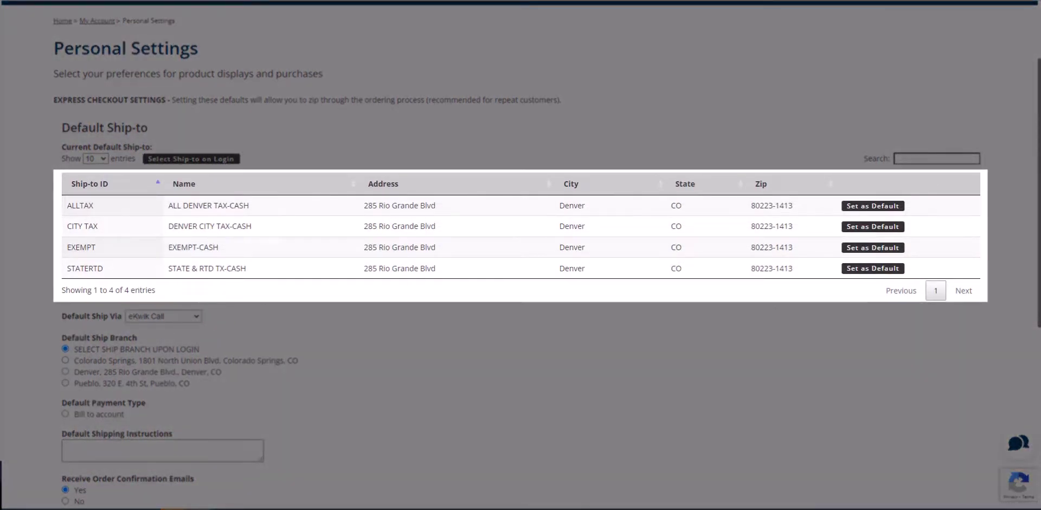
left_click(870, 206)
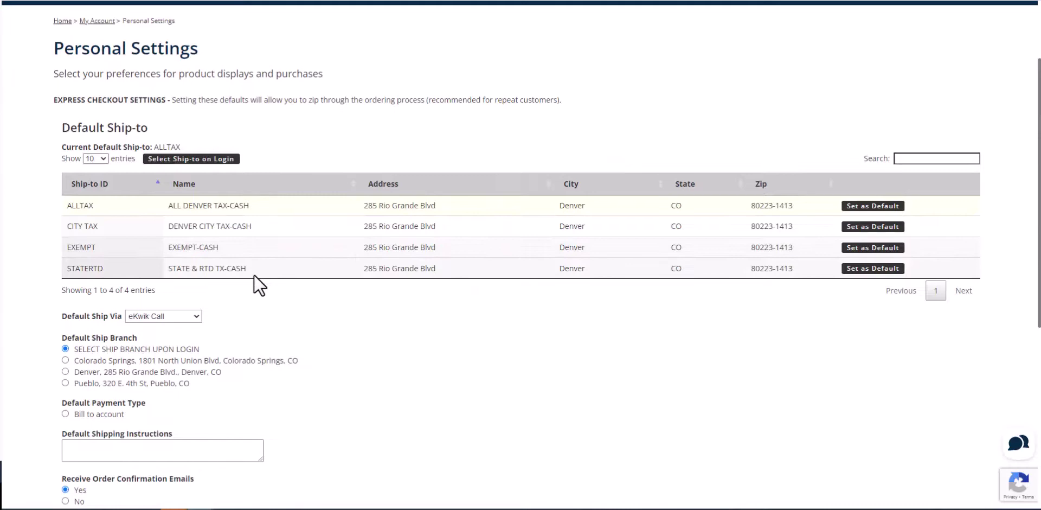
Set Default Ship Via to eRampart Delivery and the default ship branch to Denver.
scroll(254, 274, "down", 3)
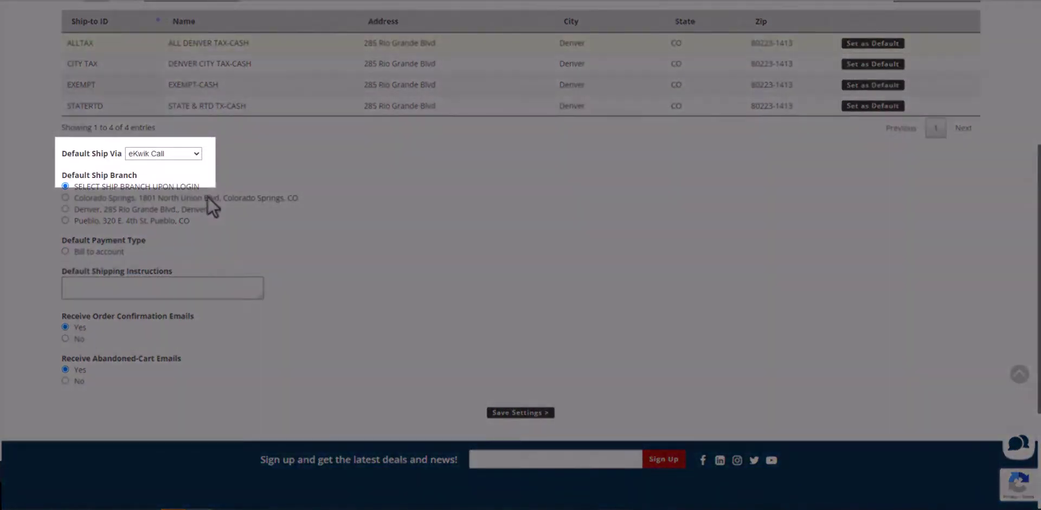
left_click(193, 153)
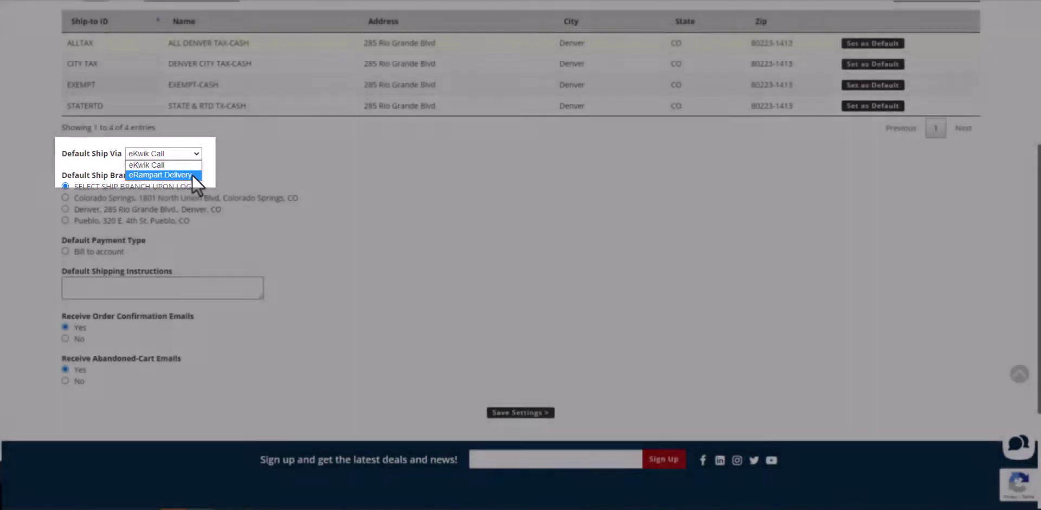
left_click(192, 174)
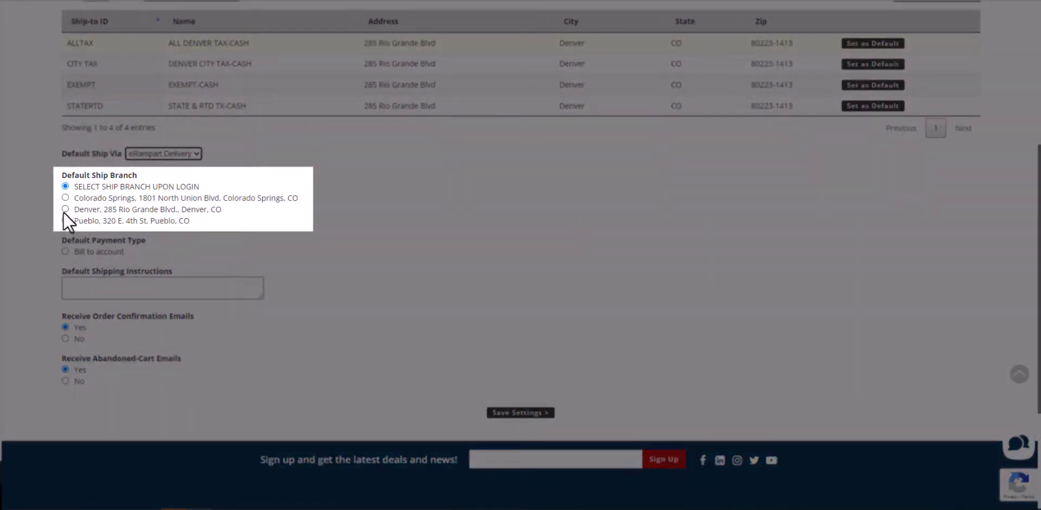
left_click(65, 209)
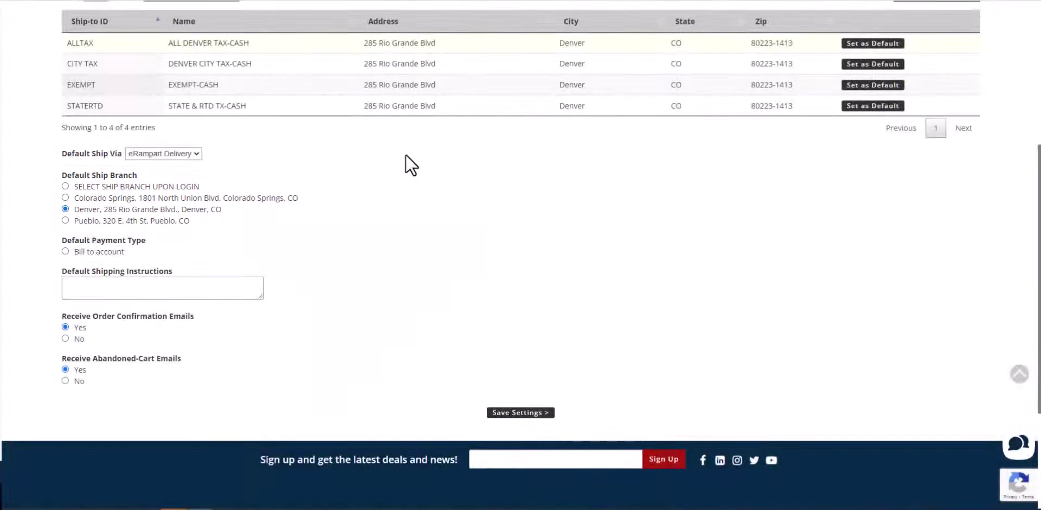
Set the default payment type to Bill to account, enter "Shipping Instructions Here" as default shipping instructions, and save the settings.
scroll(407, 152, "up", 5)
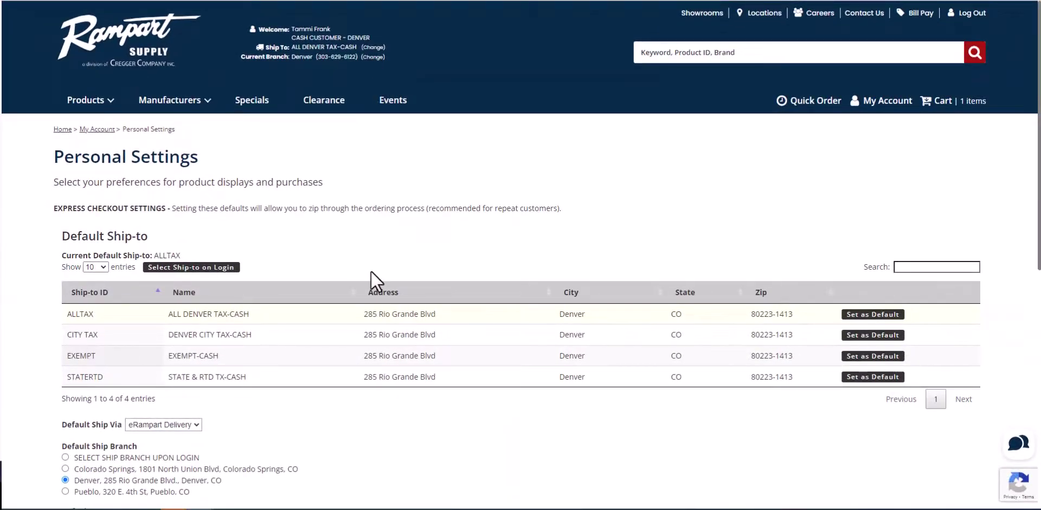
scroll(371, 271, "down", 5)
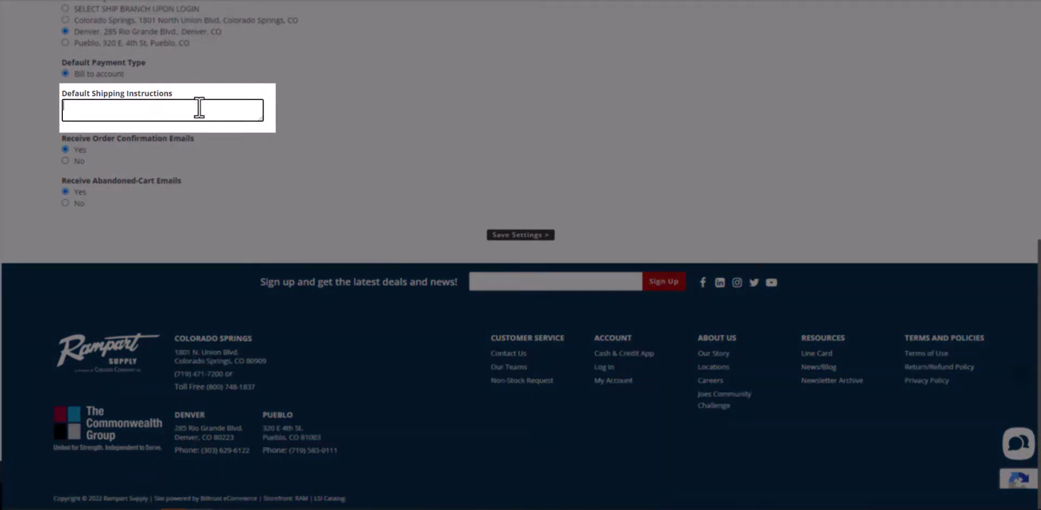
type("Shippi")
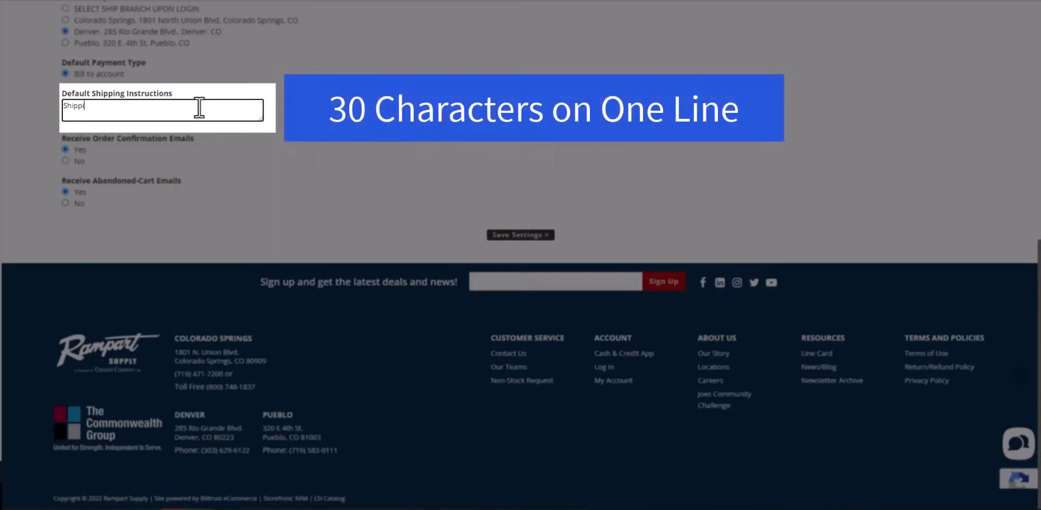
type("ng Instructions")
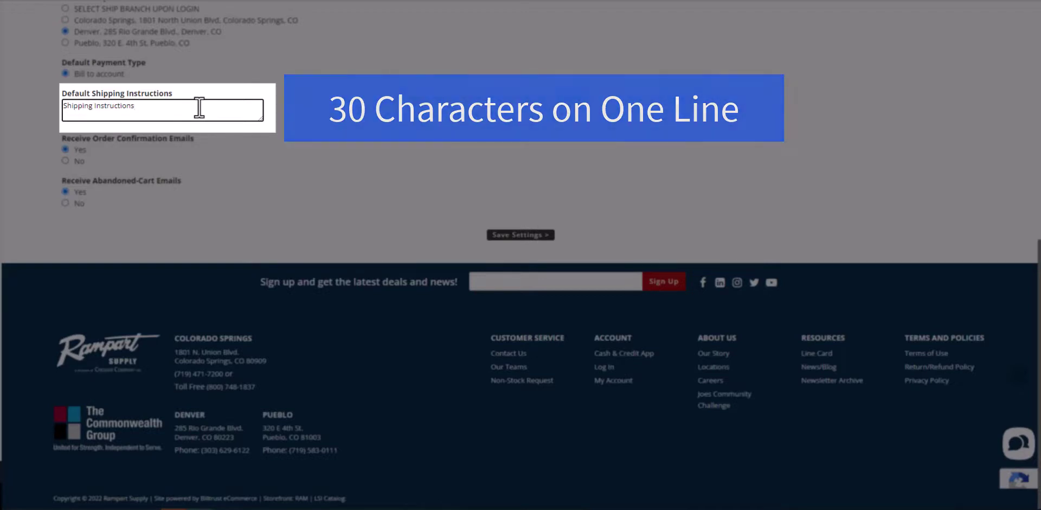
type(" Here")
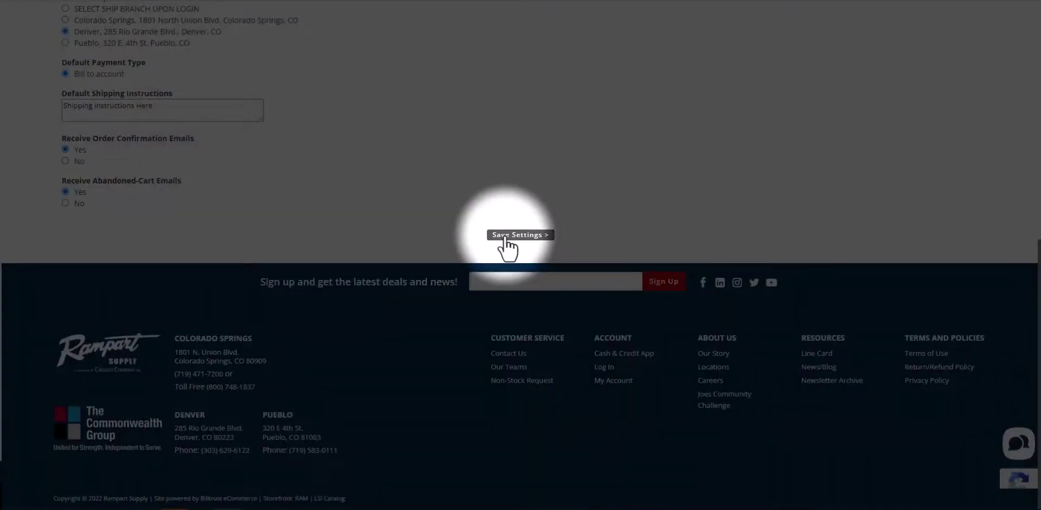
left_click(507, 235)
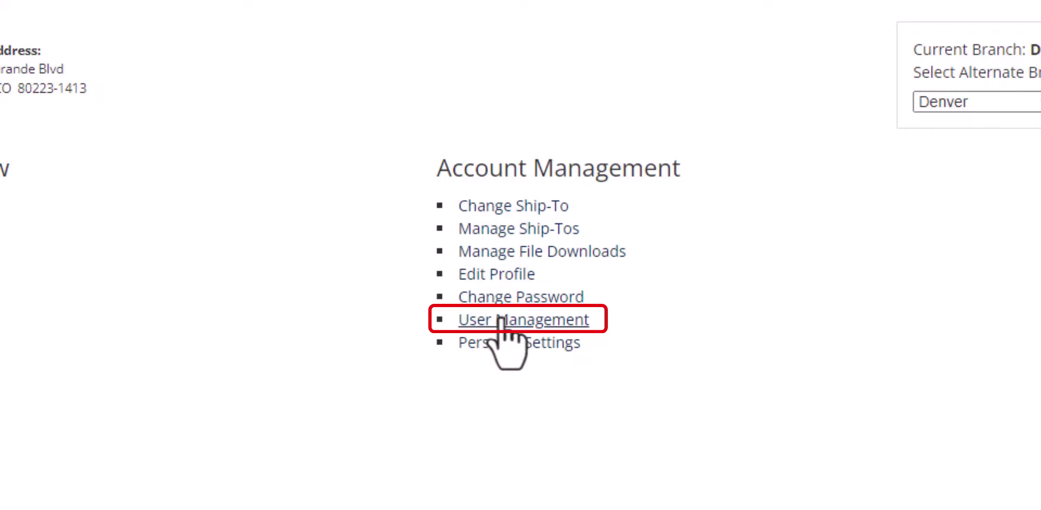
Open User Management and remove the user whose job title is Customer Title.
left_click(580, 320)
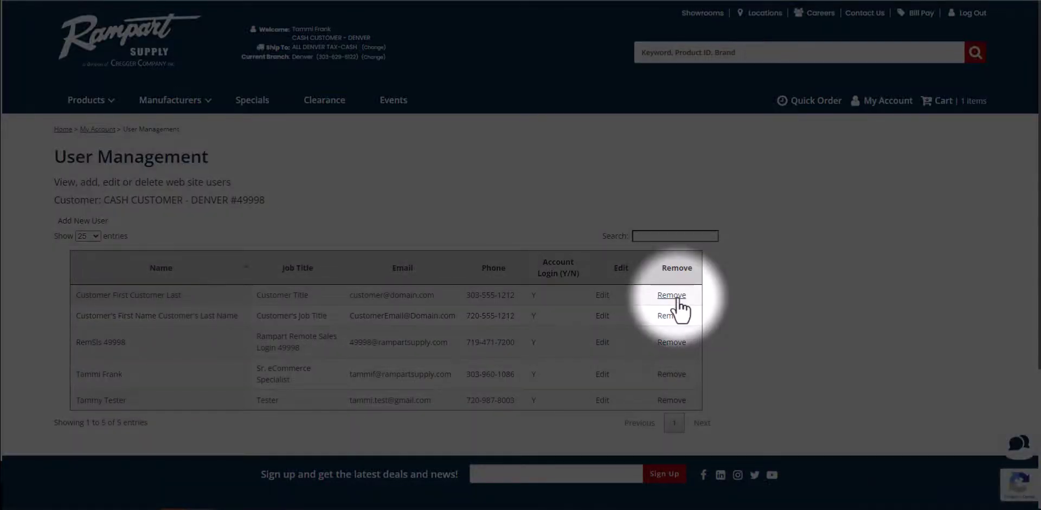
left_click(677, 300)
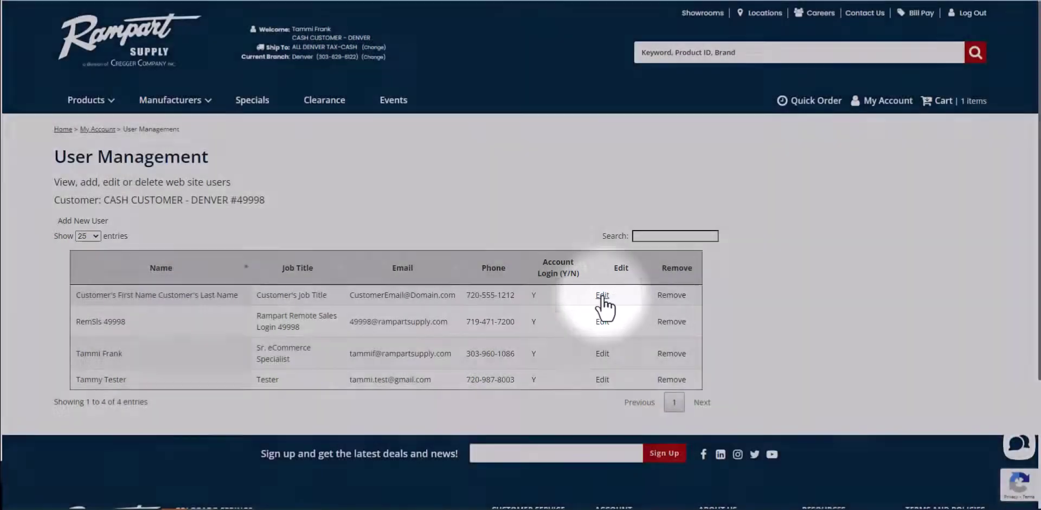
Open the details of the user titled Customer's Job Title and examine the Super User, Disabled and other permission options and the ship-to list.
left_click(603, 297)
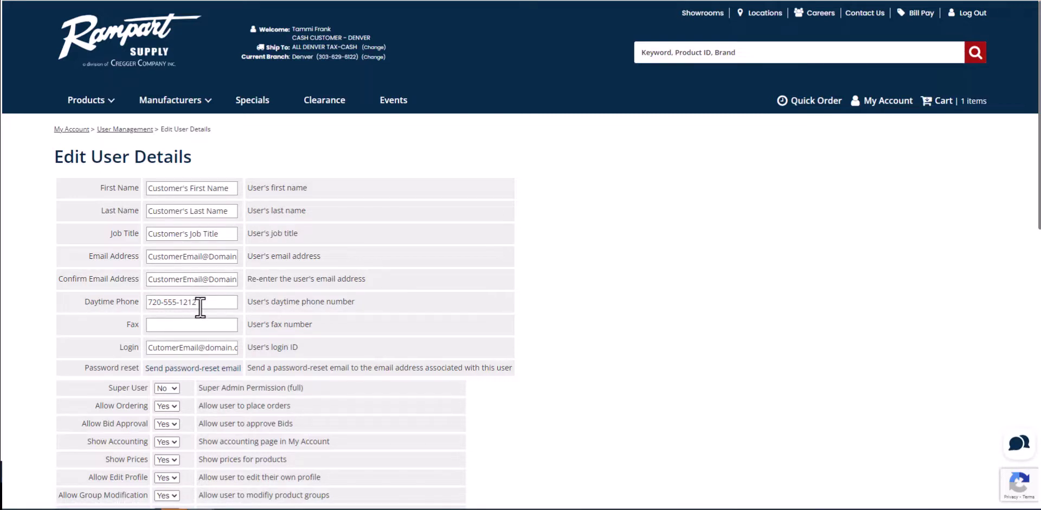
scroll(282, 309, "down", 3)
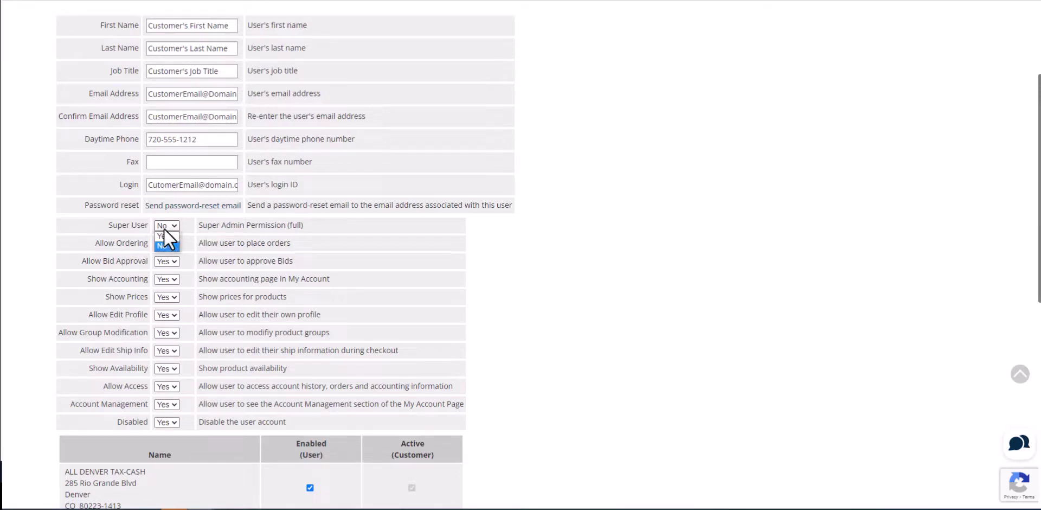
left_click(164, 229)
left_click(175, 422)
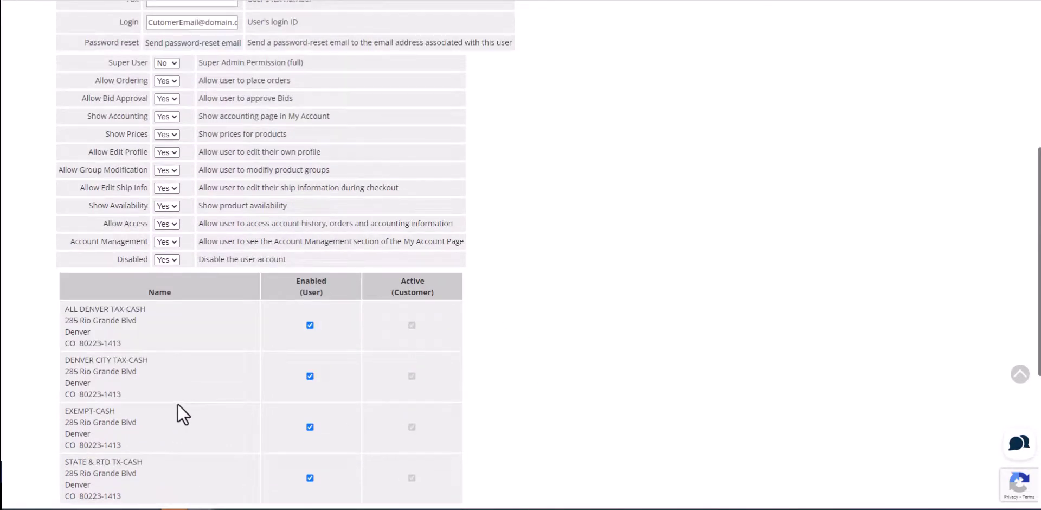
scroll(178, 402, "down", 2)
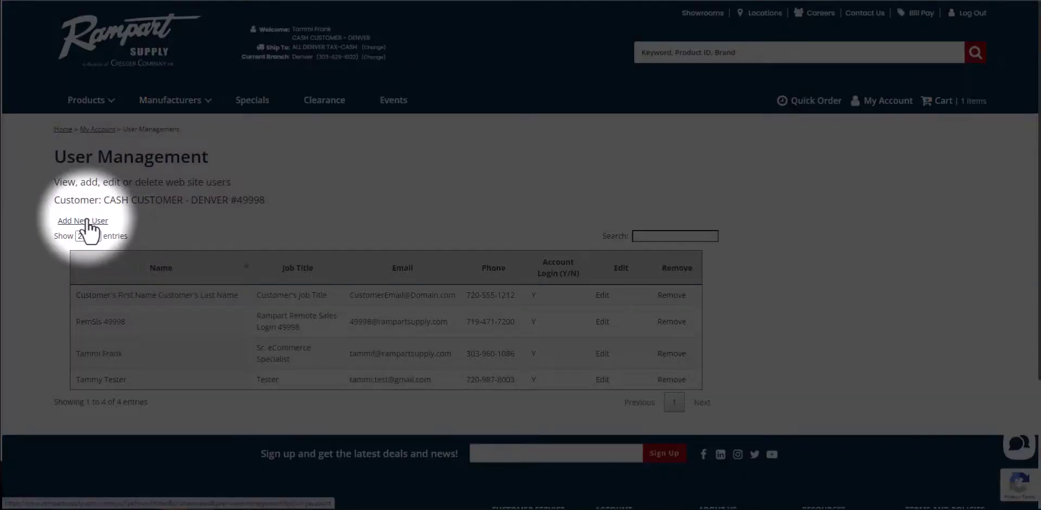
Open the form for adding a new user and examine its contact, login, permission and ship-to fields.
left_click(86, 221)
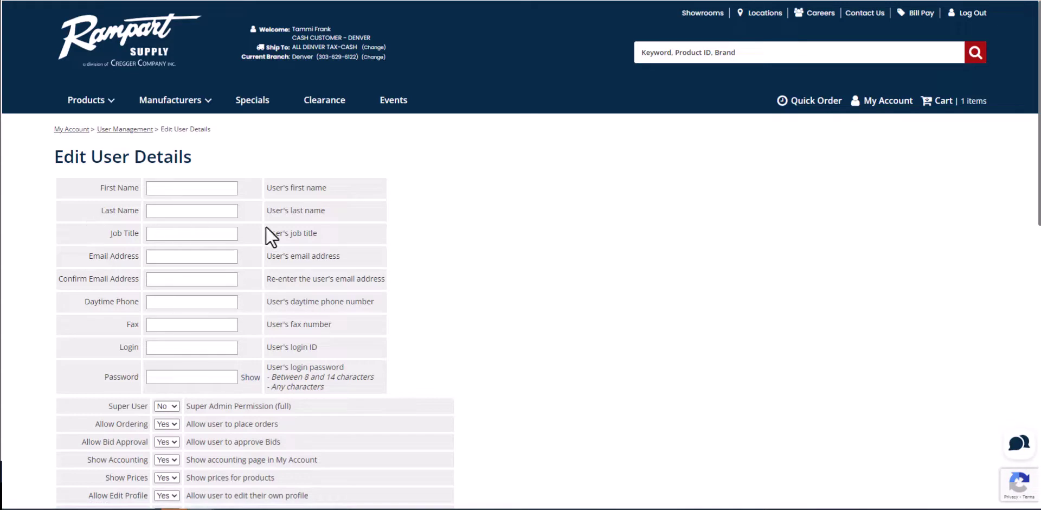
scroll(314, 228, "down", 2)
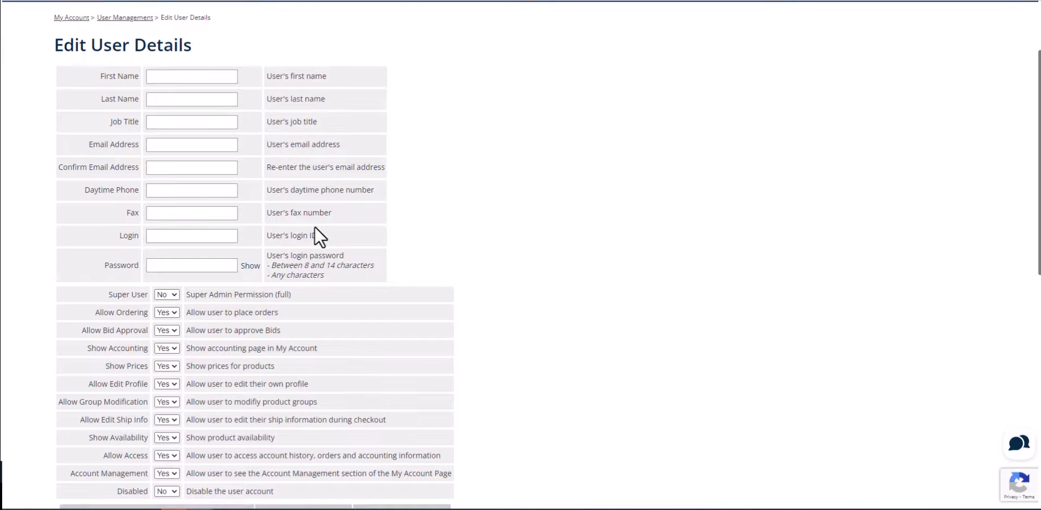
scroll(316, 226, "down", 2)
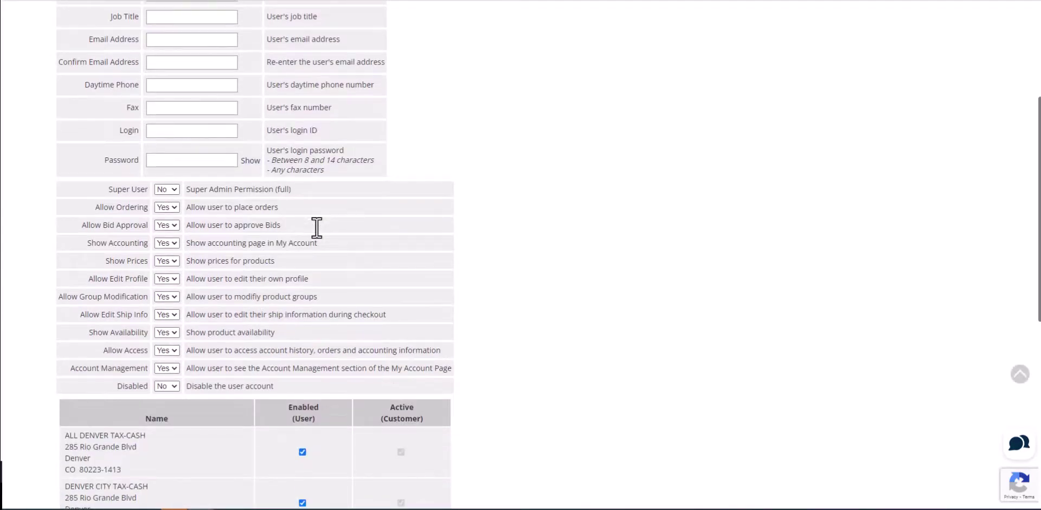
scroll(316, 227, "down", 1)
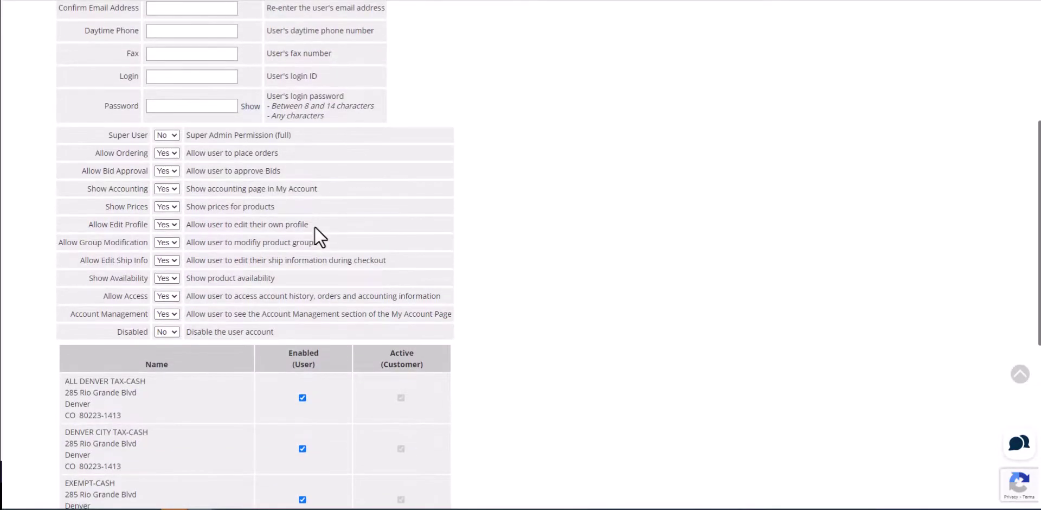
scroll(312, 217, "down", 4)
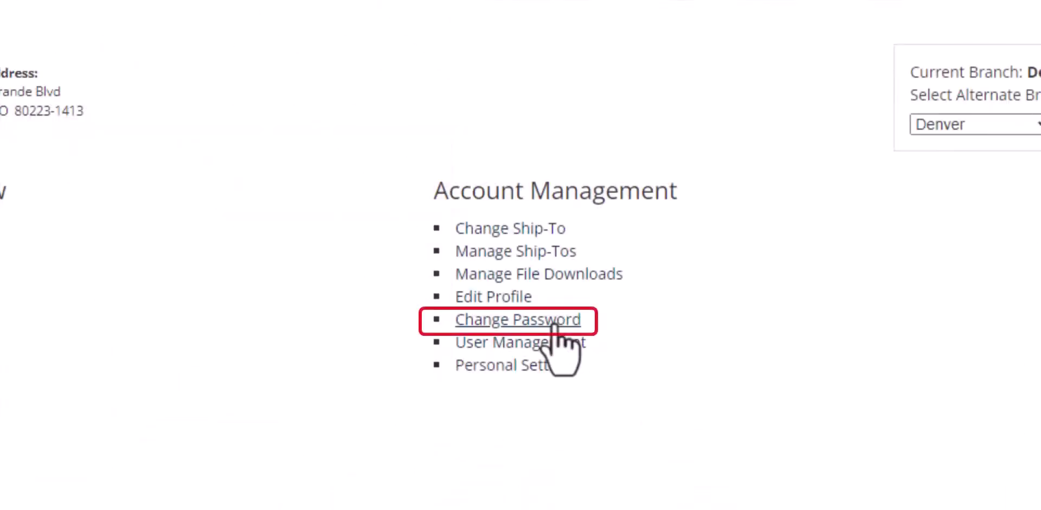
Open Change Password and enter the old password, the new password and its confirmation.
left_click(554, 325)
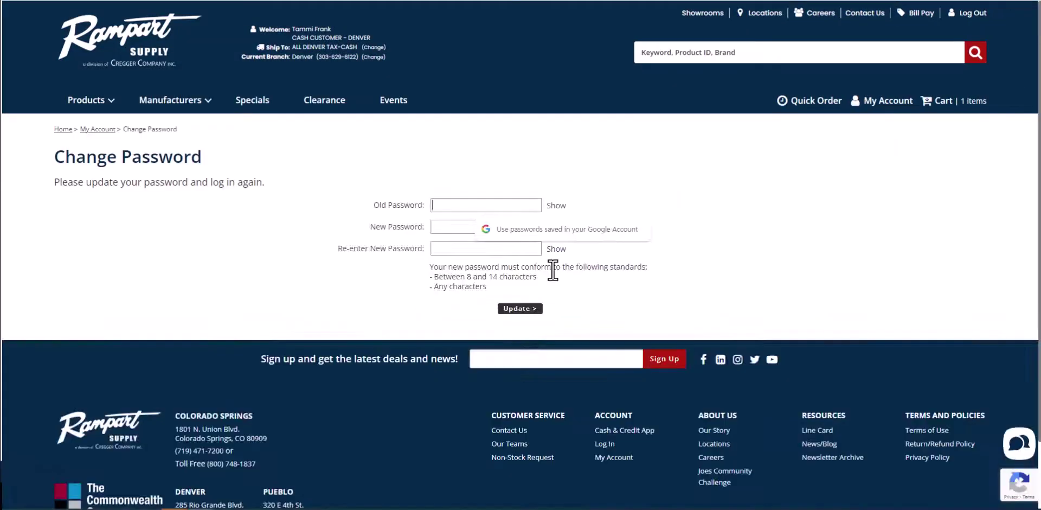
type("•••••••••••")
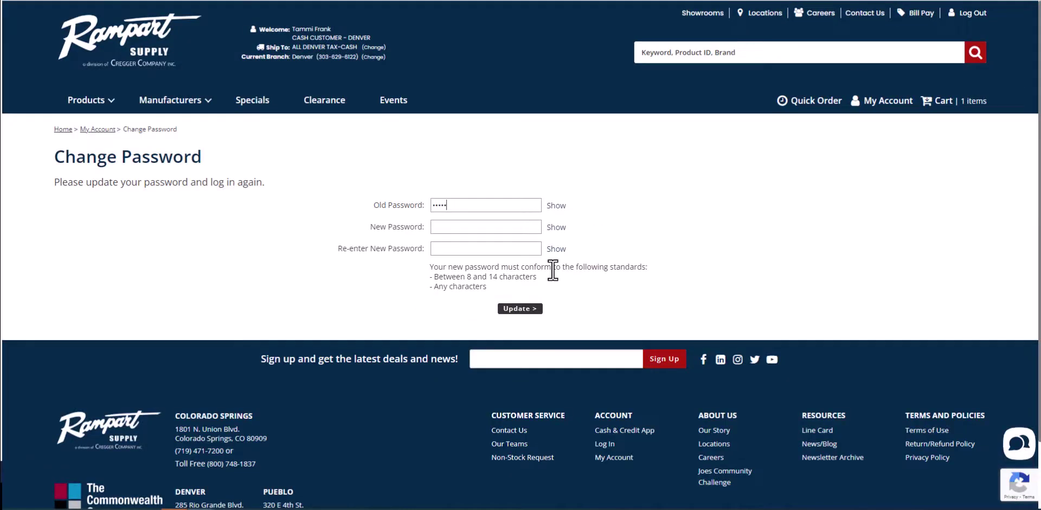
key("Tab")
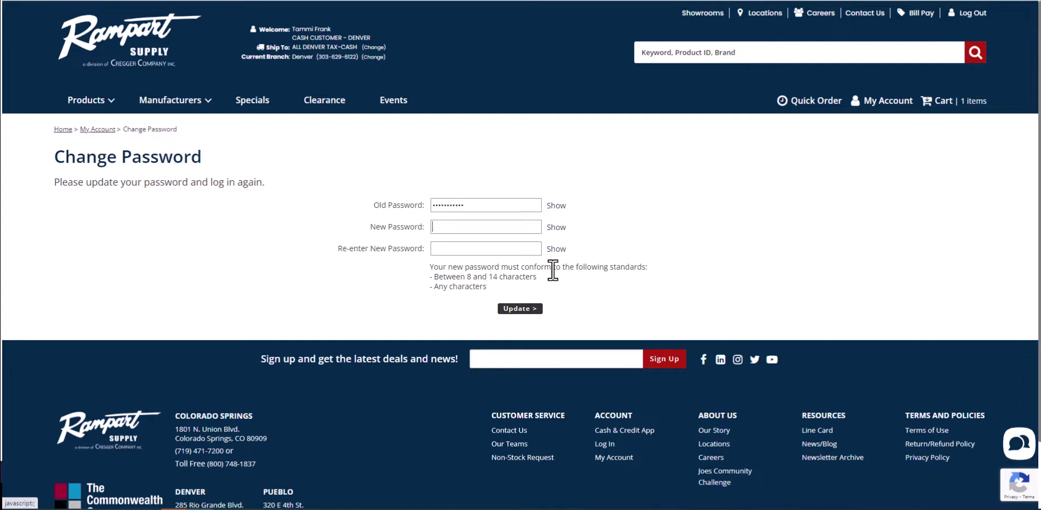
type("••••")
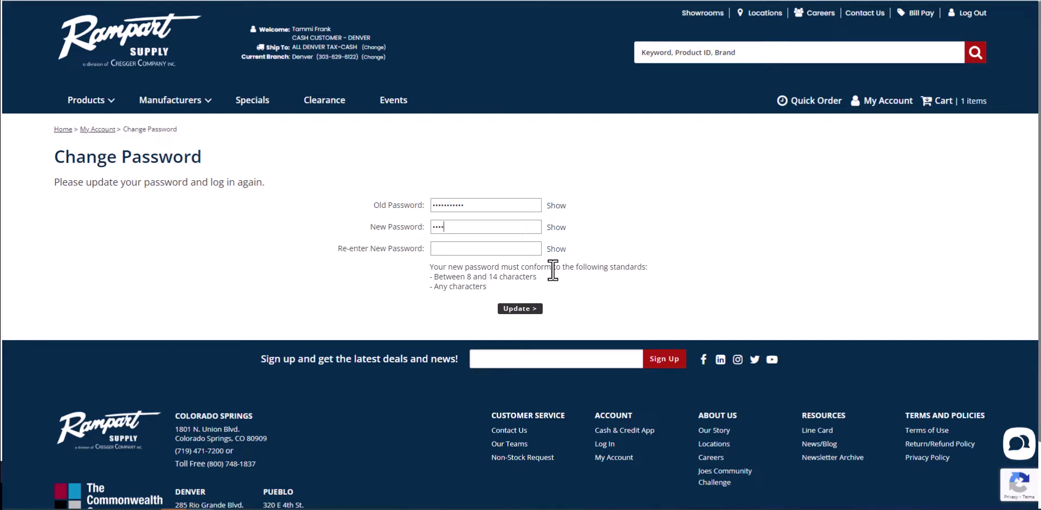
type("•••••••")
key("Tab")
key("Tab")
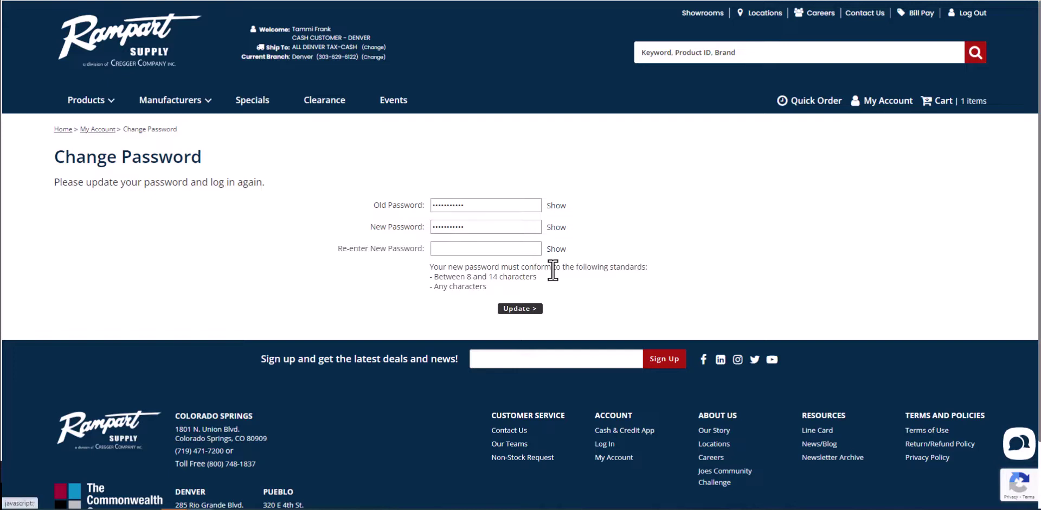
type("•••••••••••")
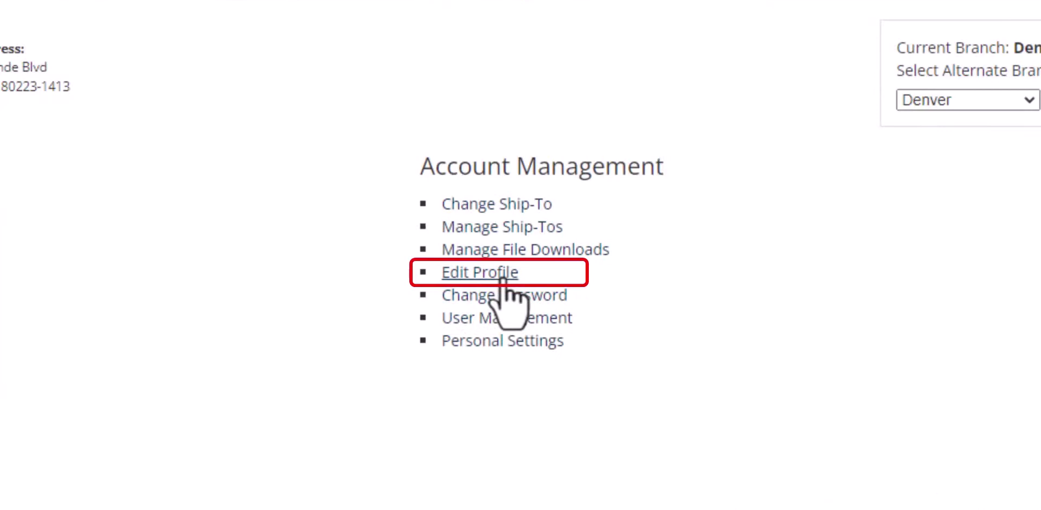
Open Edit Profile and review the contact information and billing address fields.
left_click(480, 272)
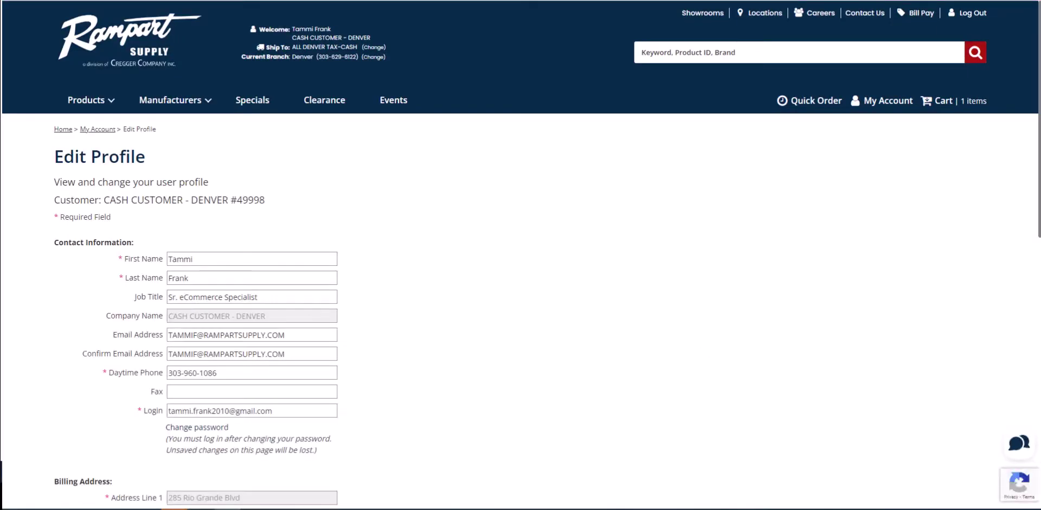
scroll(141, 331, "down", 7)
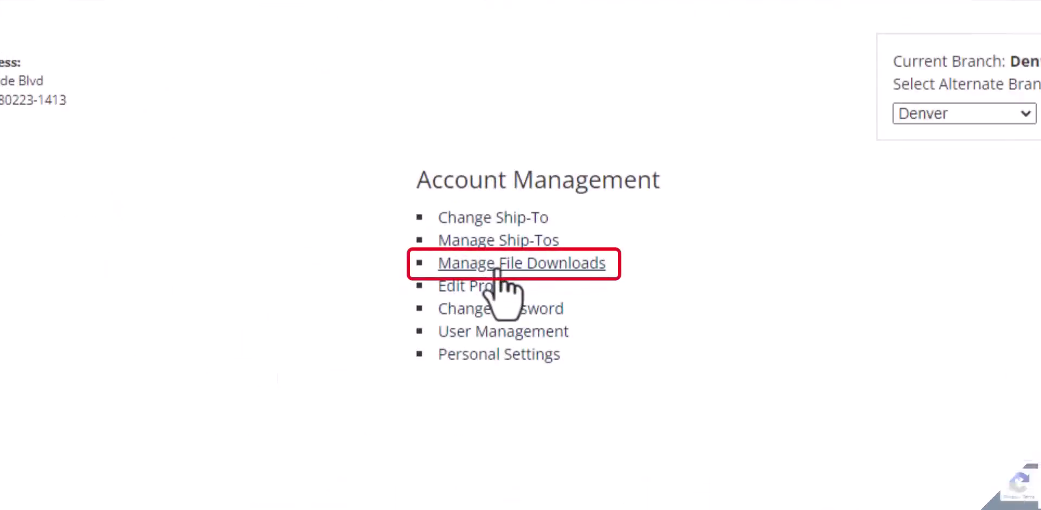
Open Manage File Downloads, mark all files for deletion, and decline the deletion to keep them.
left_click(496, 266)
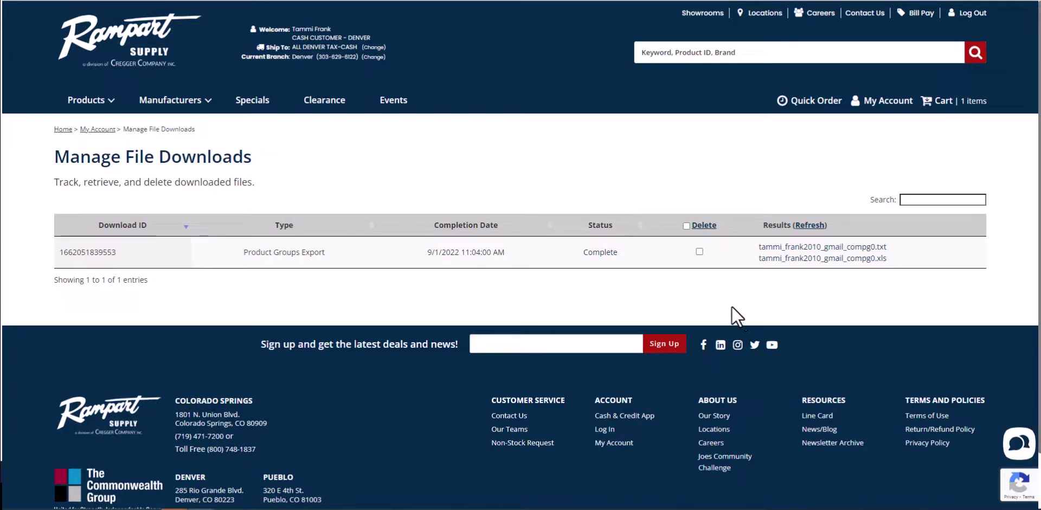
left_click(700, 252)
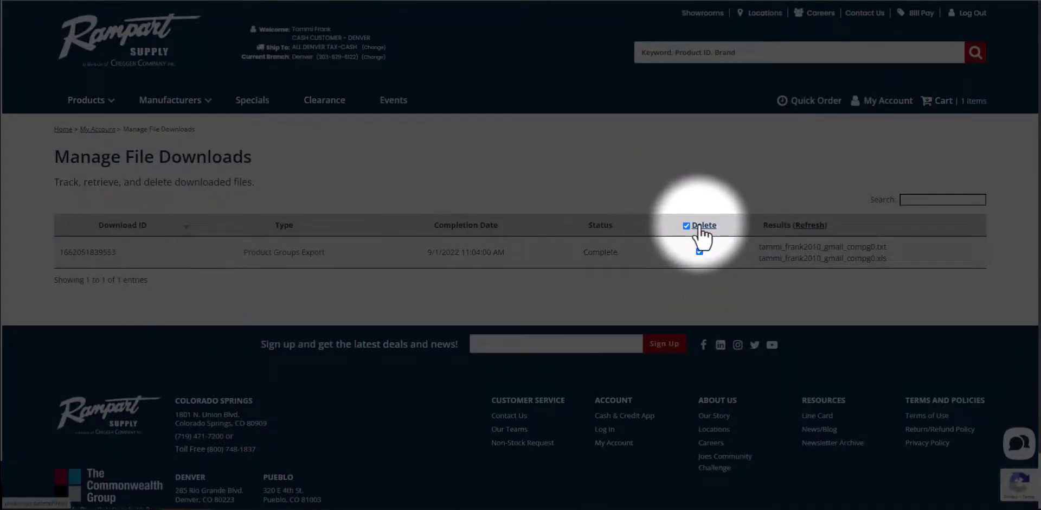
left_click(701, 228)
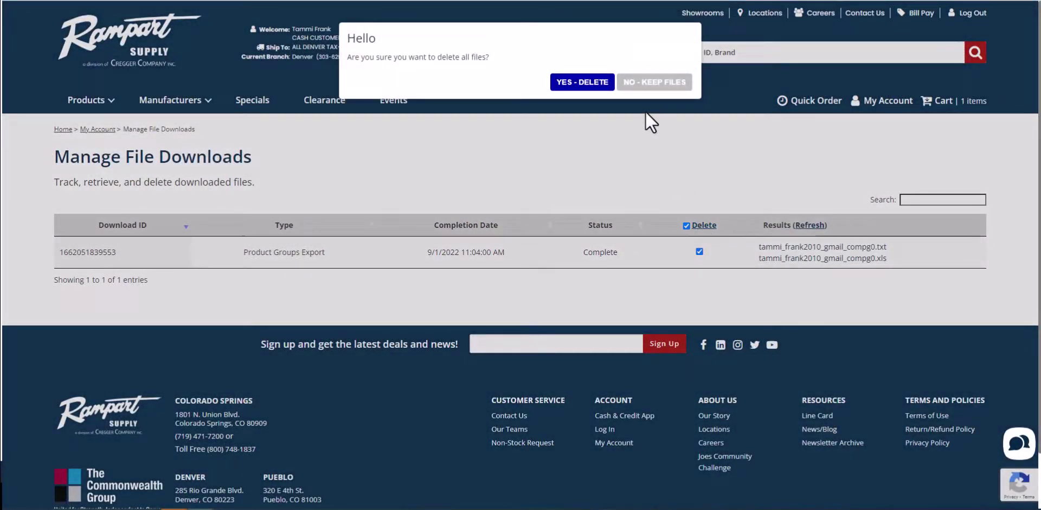
left_click(651, 84)
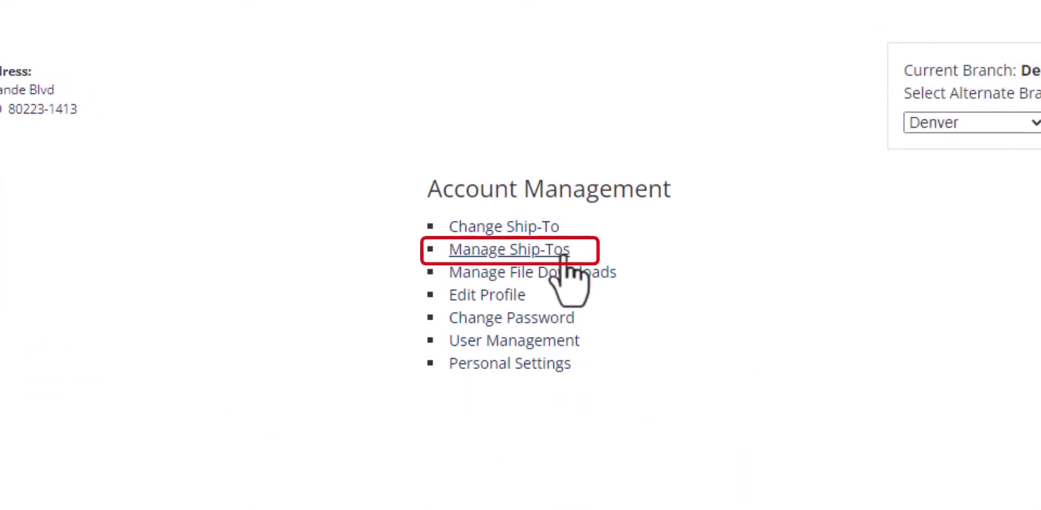
In Manage Ship-Tos, set the four display names in order to Ship to 1, Ship to 2, Ship to 3 and Ship to 4, and update.
left_click(563, 256)
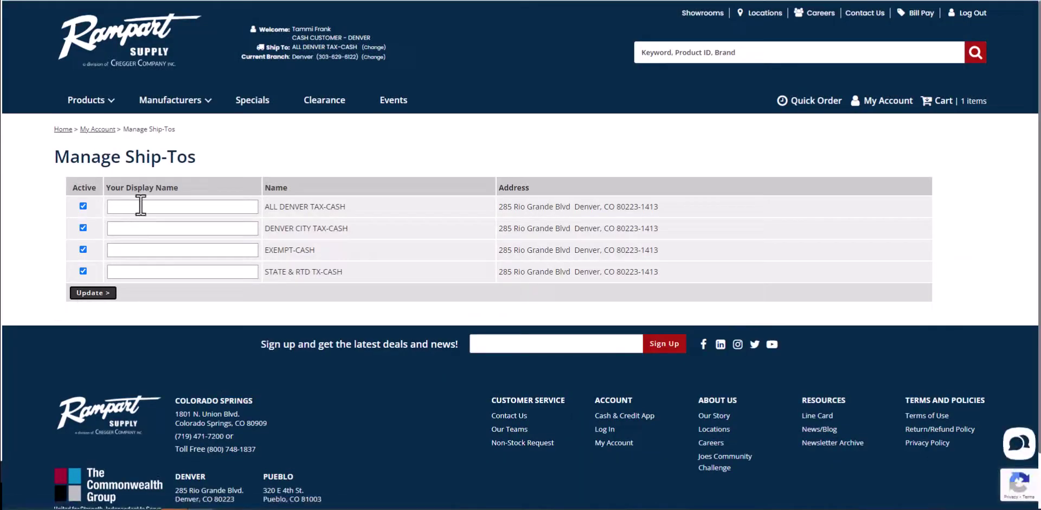
left_click(140, 206)
type("Ship to ")
type("Ship to 2")
left_click(133, 251)
type("Ship to 3")
left_click(131, 272)
type("Ship to 4")
key("Return")
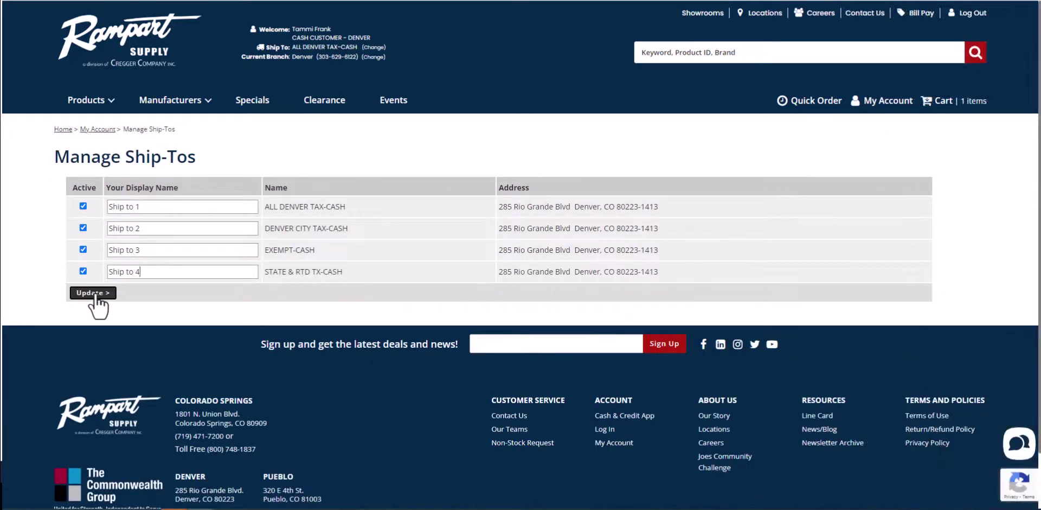
left_click(94, 293)
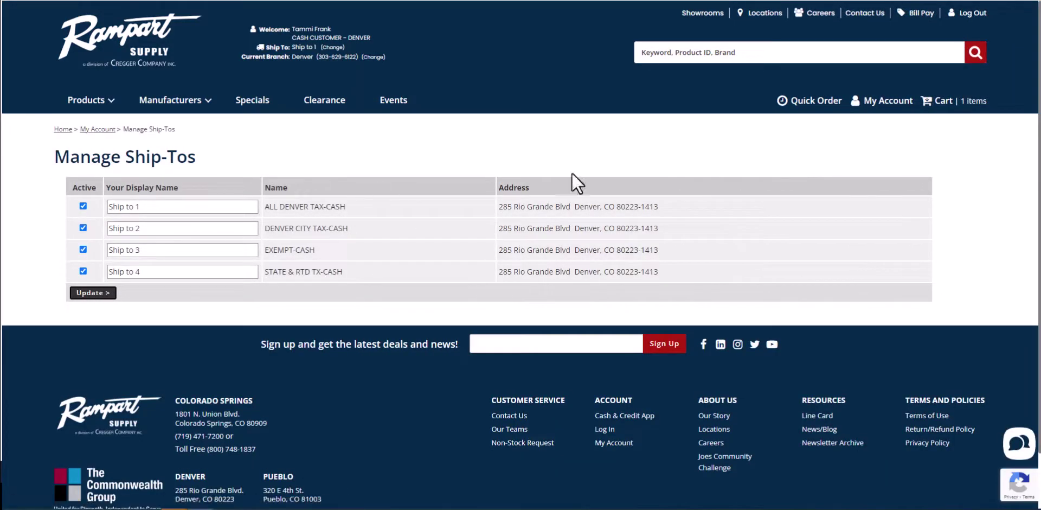
Change the account's active shipping address to Ship to 2 and reopen the shipping address selection.
left_click(881, 102)
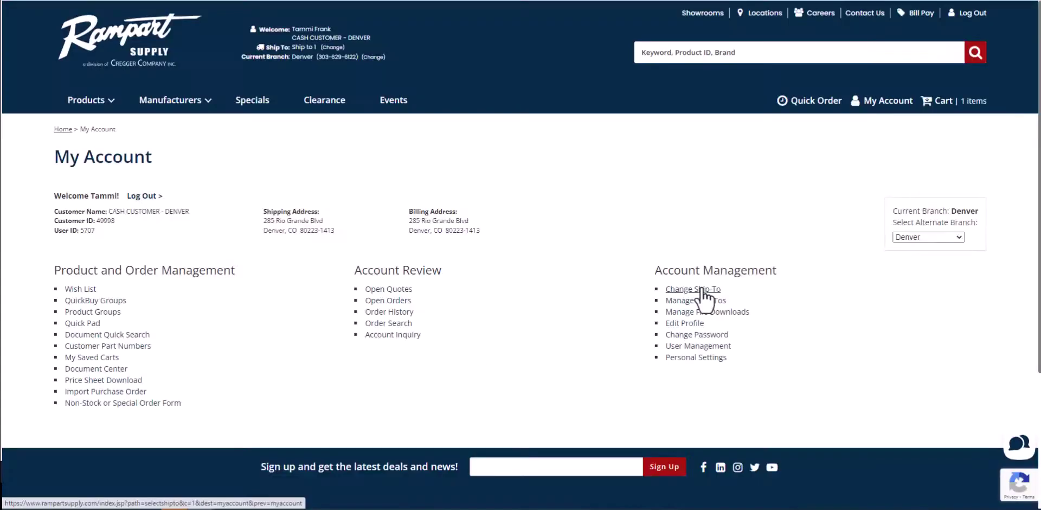
left_click(506, 219)
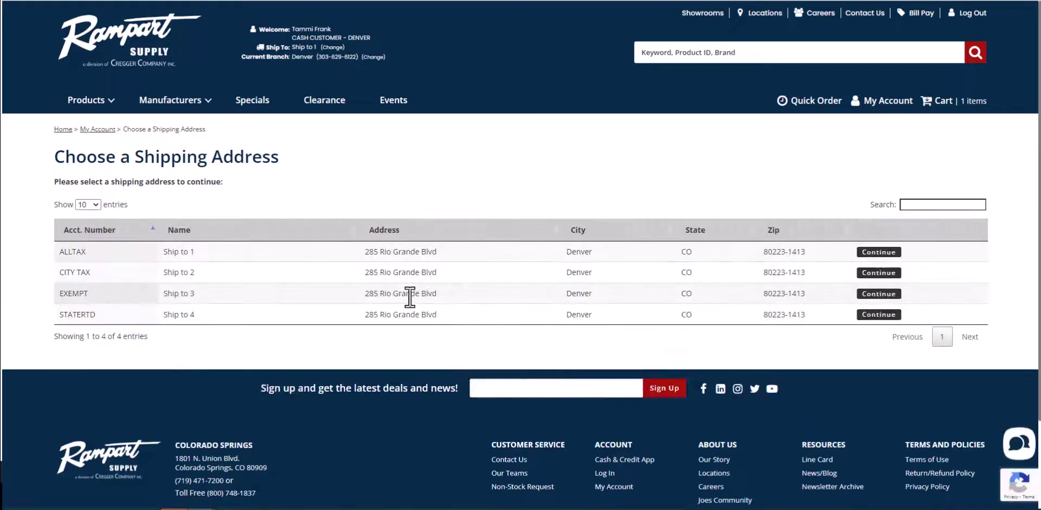
left_click(879, 273)
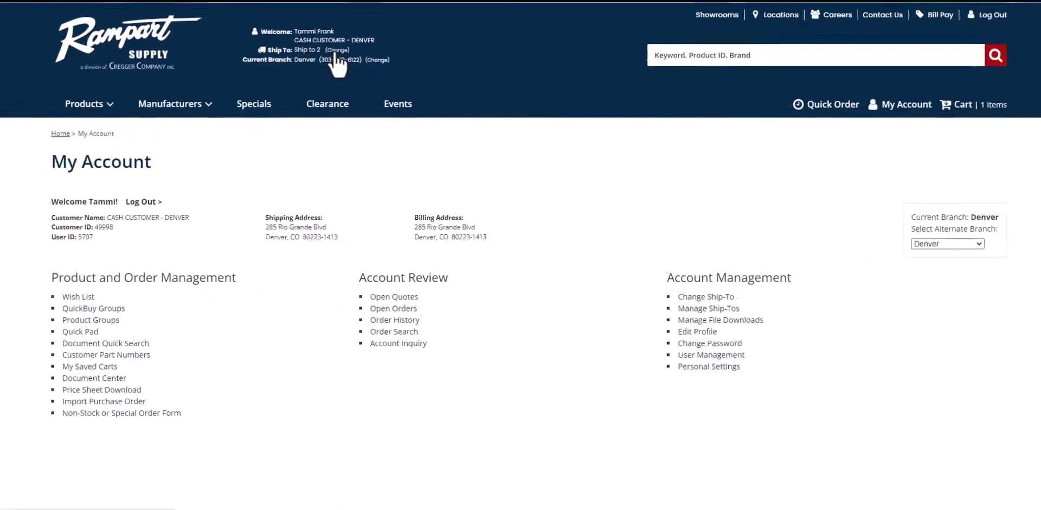
left_click(490, 191)
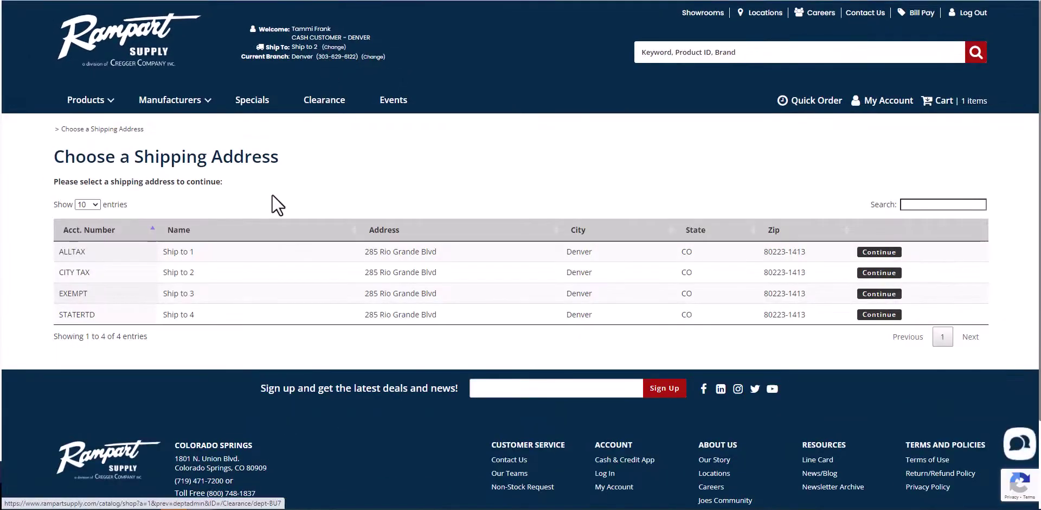